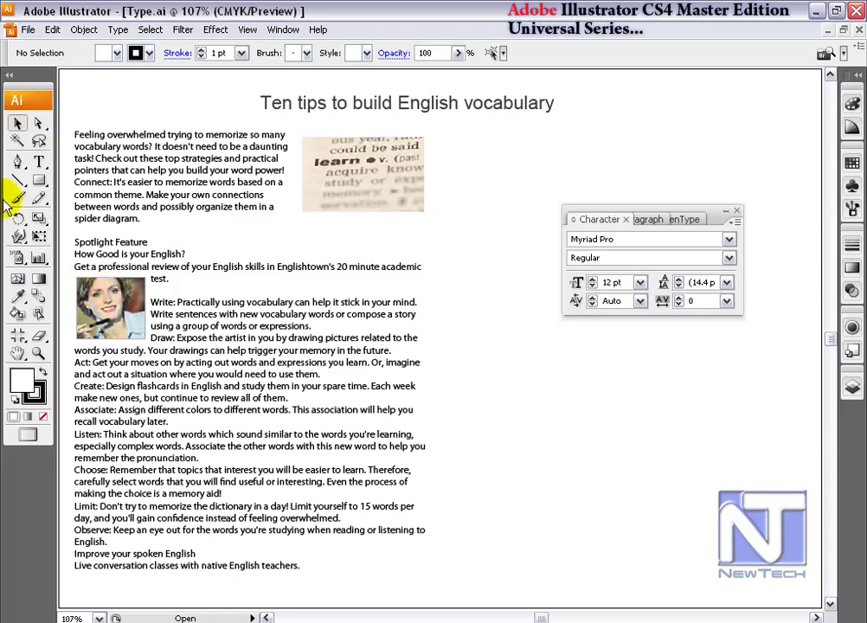
# - Enable Show Asian Options in the Type preferences
pyautogui.click(52, 30)
pyautogui.click(86, 432)
pyautogui.click(277, 461)
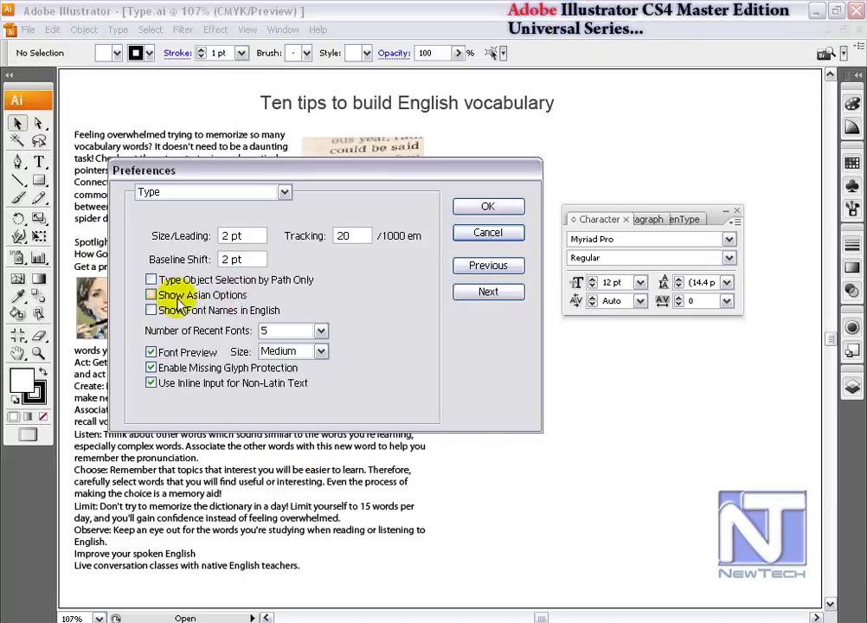
pyautogui.click(152, 296)
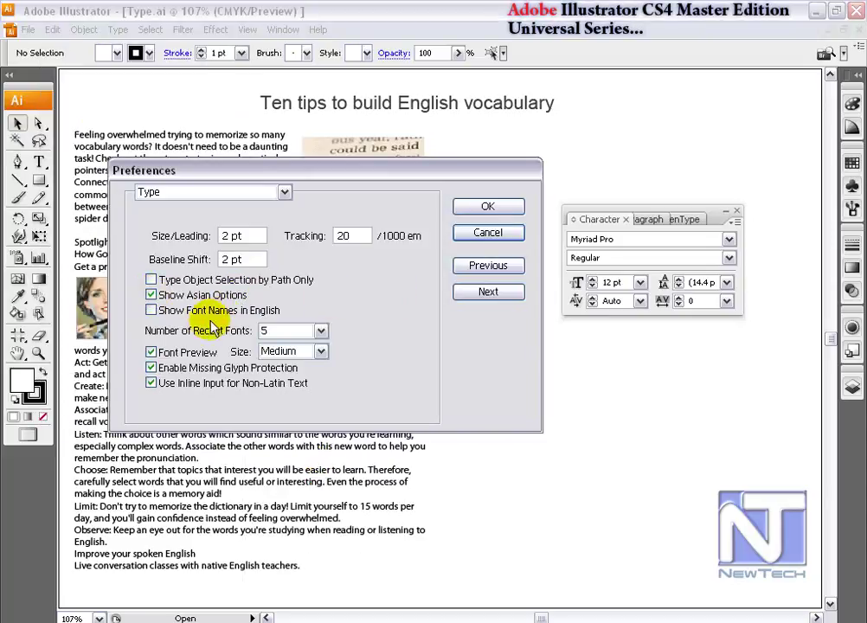
pyautogui.click(504, 210)
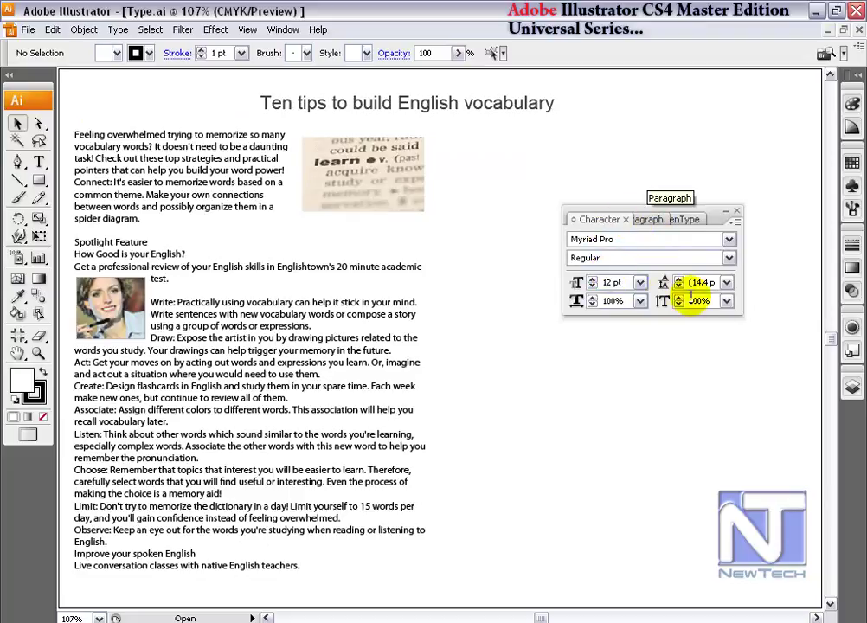
# - Expand the Character panel to show all options and switch to OpenType
pyautogui.click(572, 220)
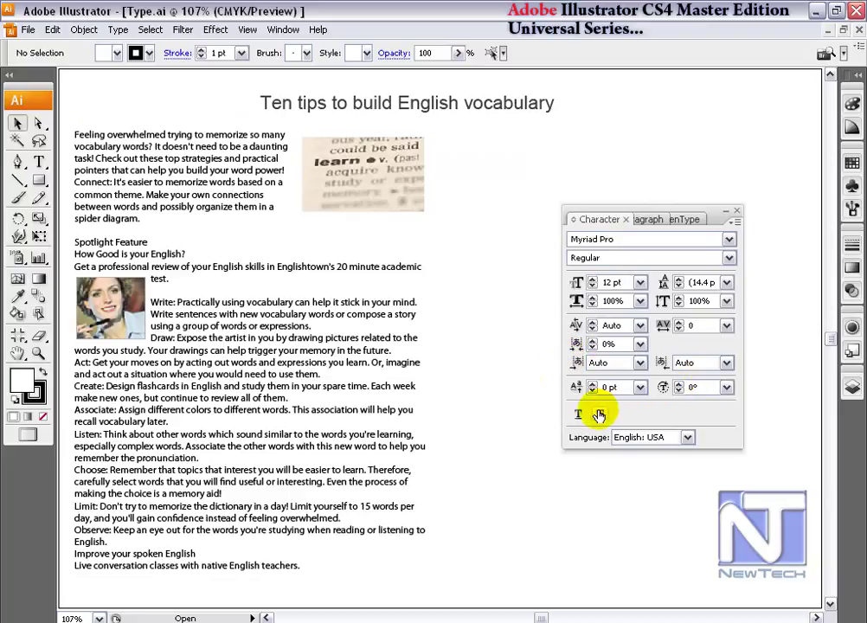
pyautogui.click(683, 220)
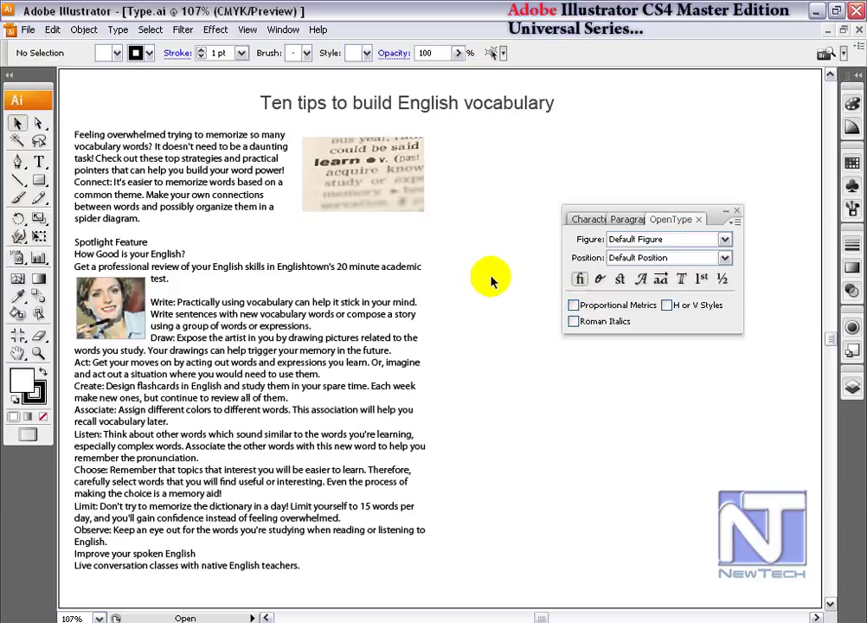
# - Turn on Show Font Names in English in the Type preferences
pyautogui.click(58, 37)
pyautogui.moveTo(83, 431)
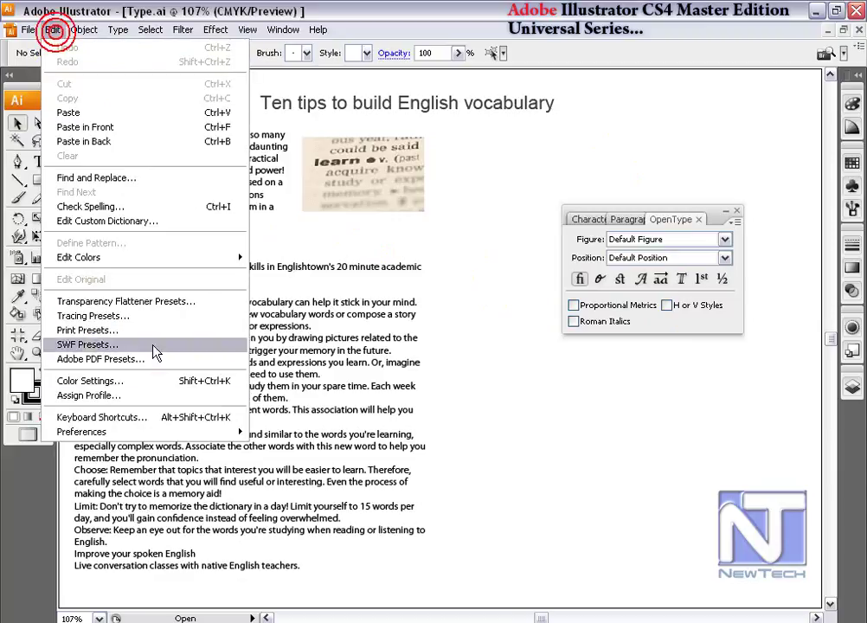
pyautogui.click(278, 460)
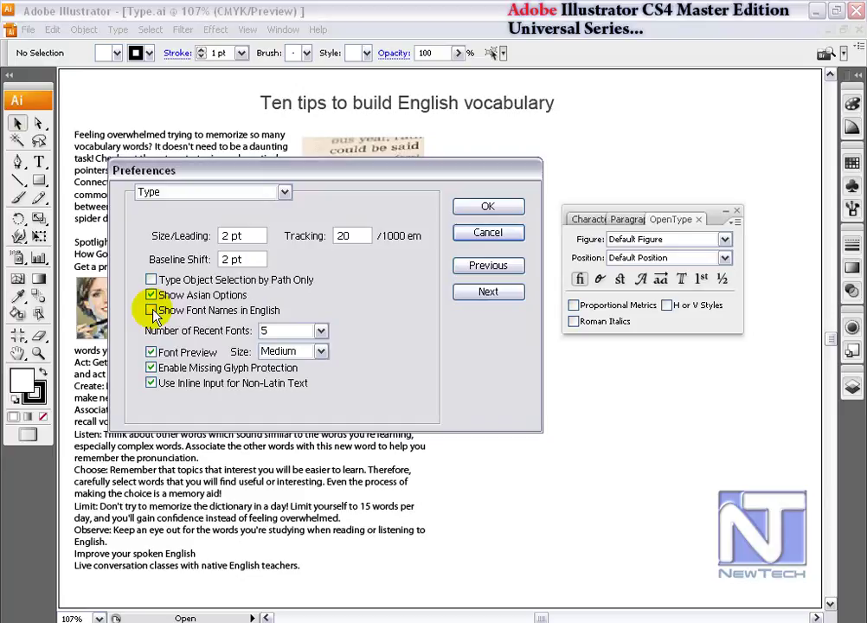
pyautogui.click(152, 310)
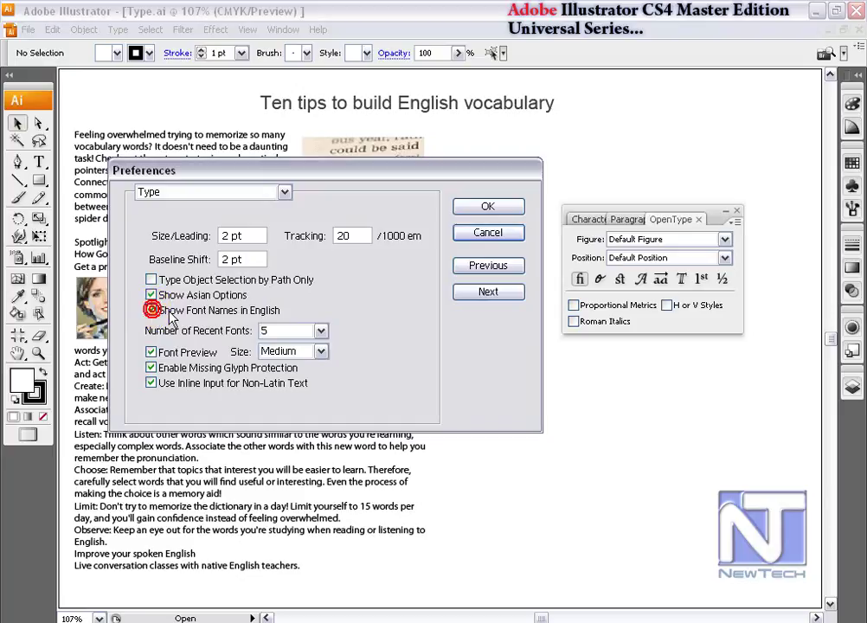
pyautogui.click(481, 207)
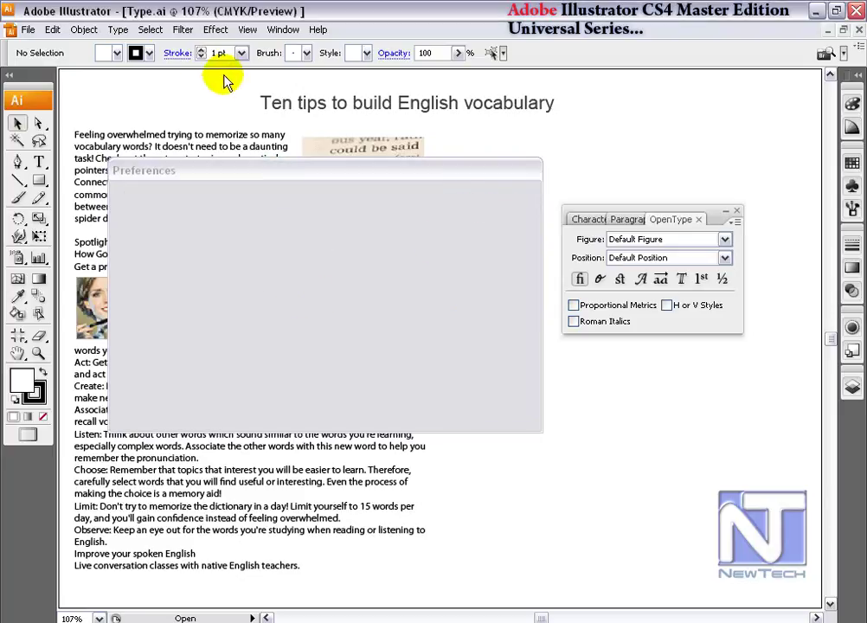
# - Browse the Type > Font menu and Character font list, then recheck Type preferences
pyautogui.click(119, 29)
pyautogui.moveTo(129, 48)
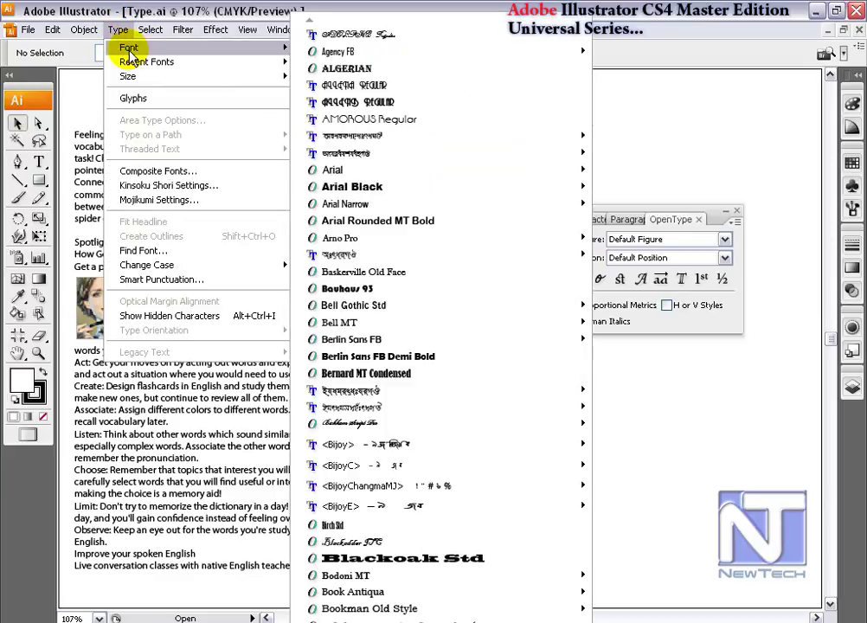
pyautogui.click(130, 48)
pyautogui.click(728, 239)
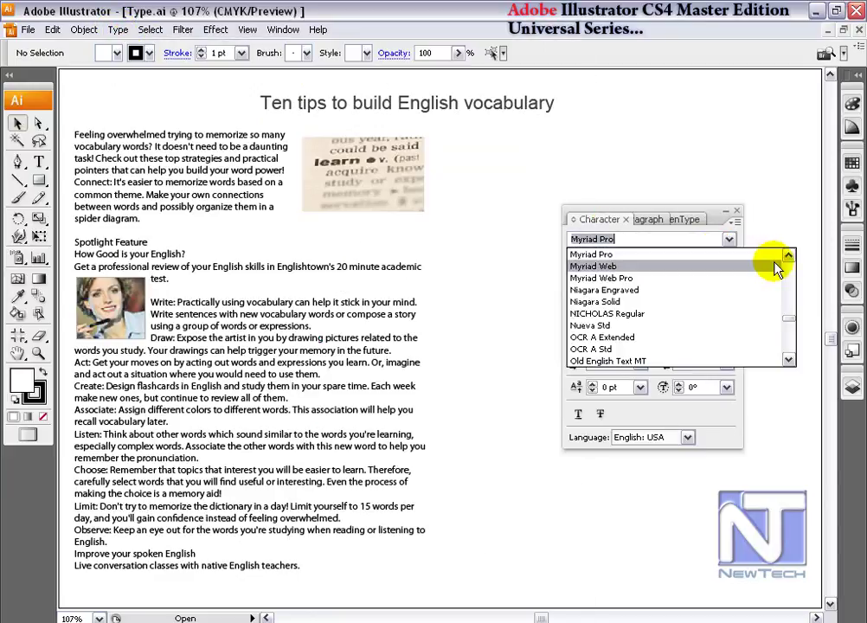
pyautogui.moveTo(791, 321); pyautogui.dragTo(791, 261)
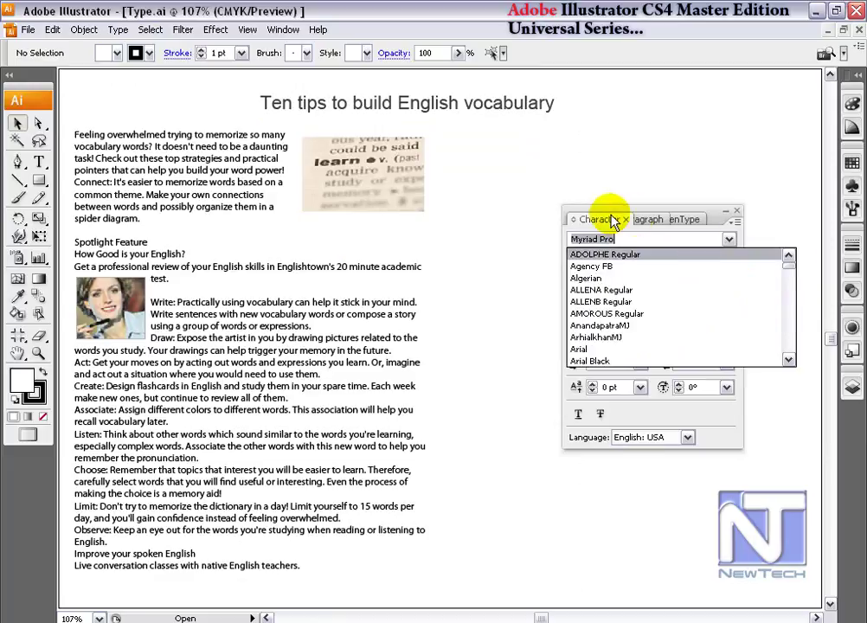
pyautogui.click(52, 30)
pyautogui.click(298, 461)
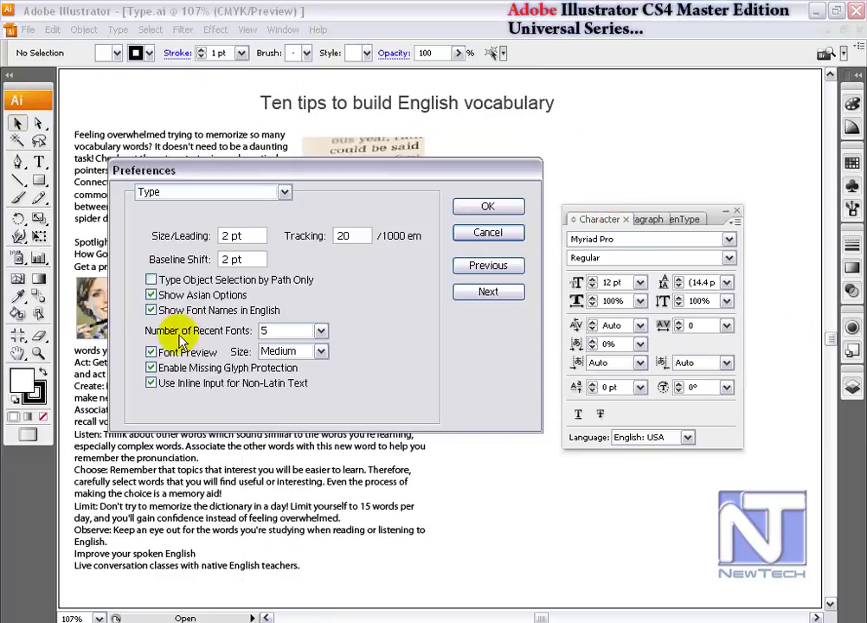
pyautogui.click(479, 209)
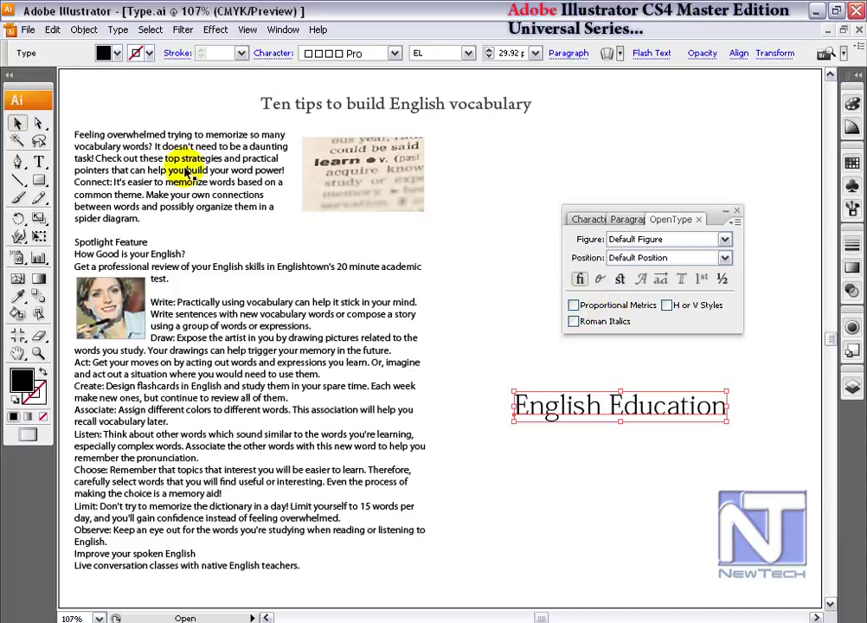
# - Apply the Japanese font 小塚明朝 Pro, weight EL, to English Education
pyautogui.click(119, 31)
pyautogui.moveTo(129, 47)
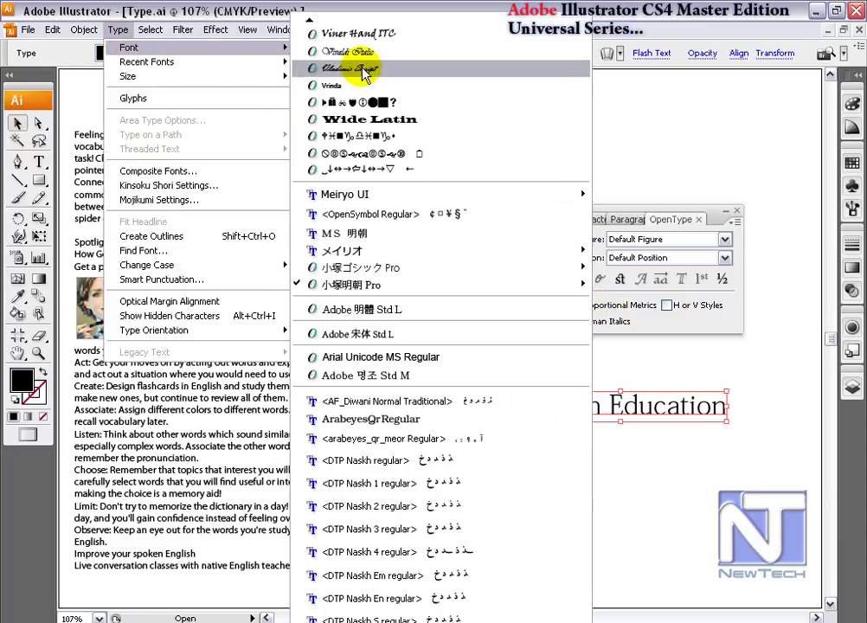
pyautogui.moveTo(351, 285)
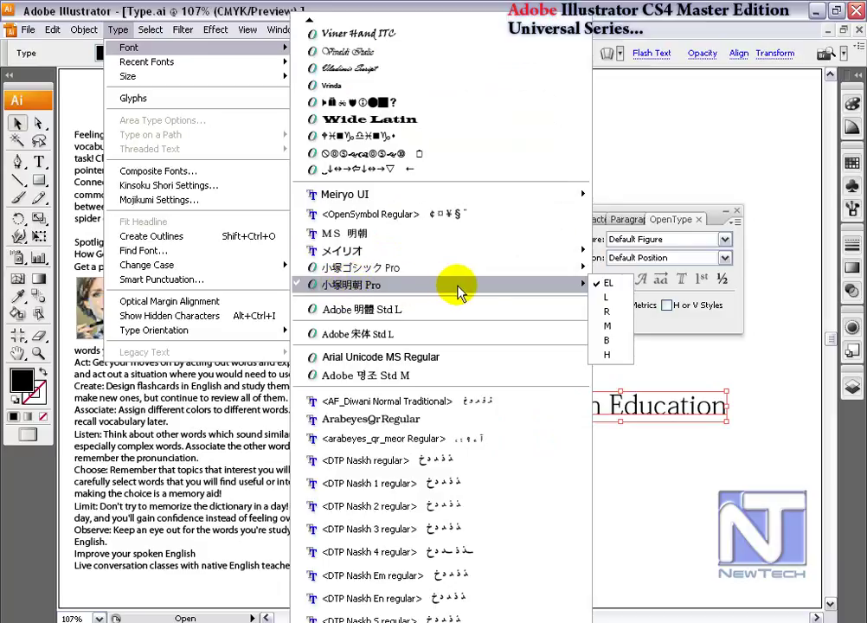
pyautogui.click(612, 288)
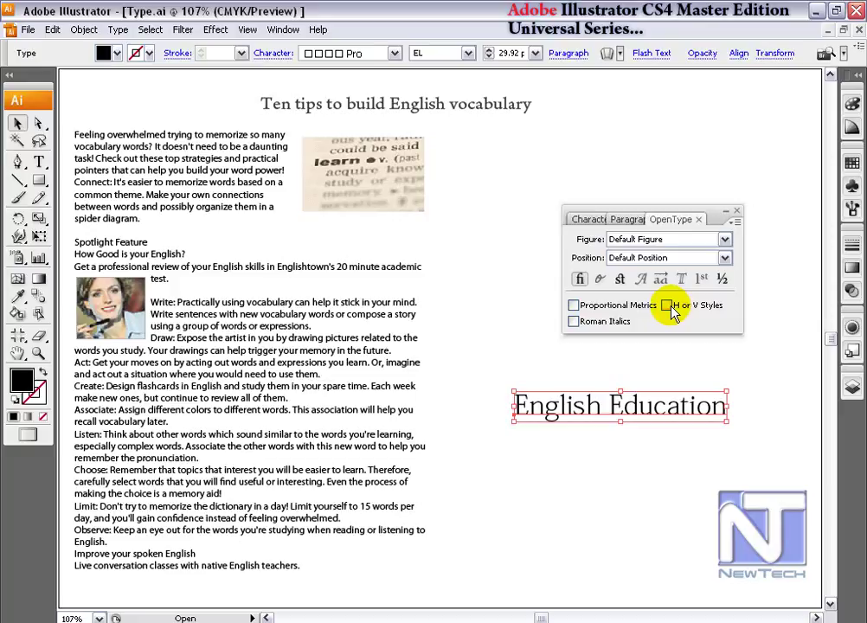
# - Turn on H or V Styles and Roman Italics, trying Superscript but keeping Default Position
pyautogui.click(667, 305)
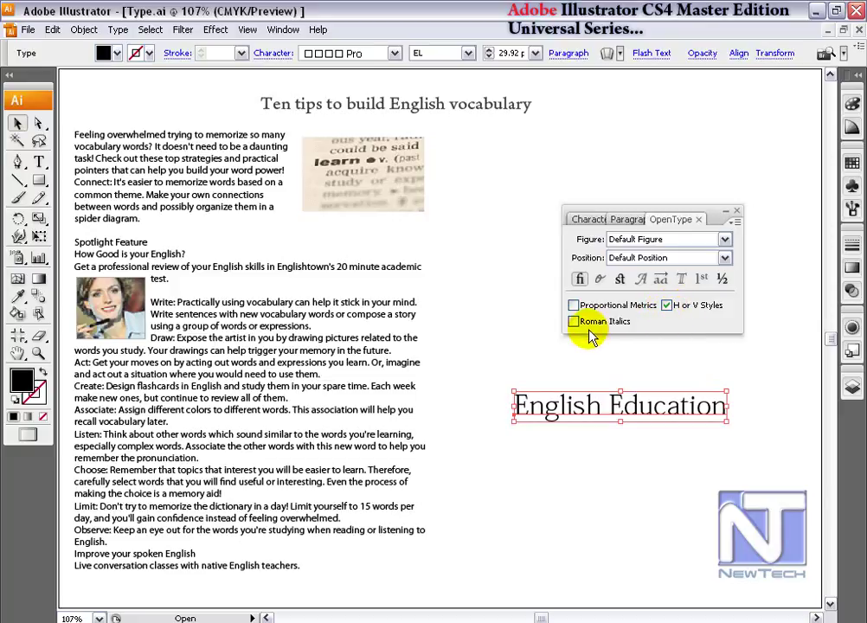
pyautogui.click(575, 322)
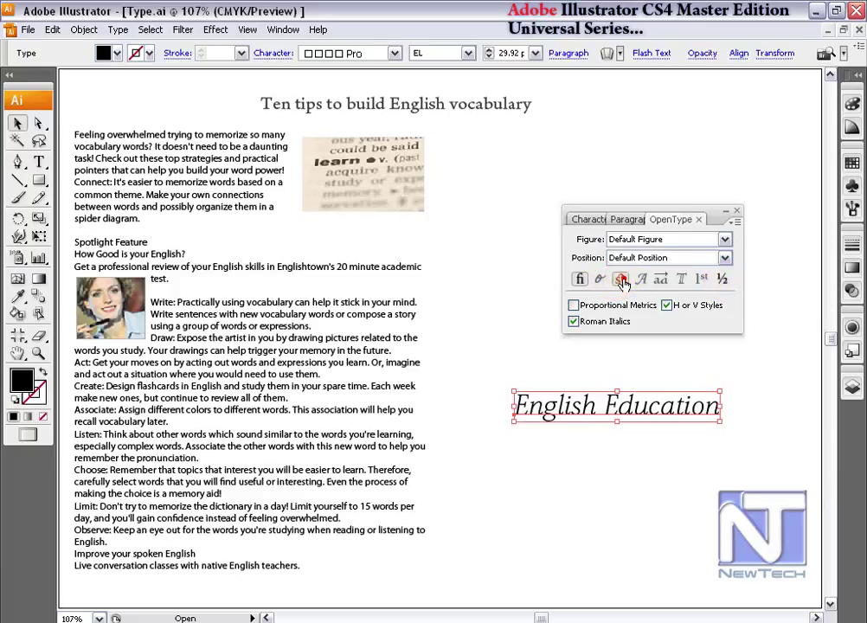
pyautogui.click(674, 257)
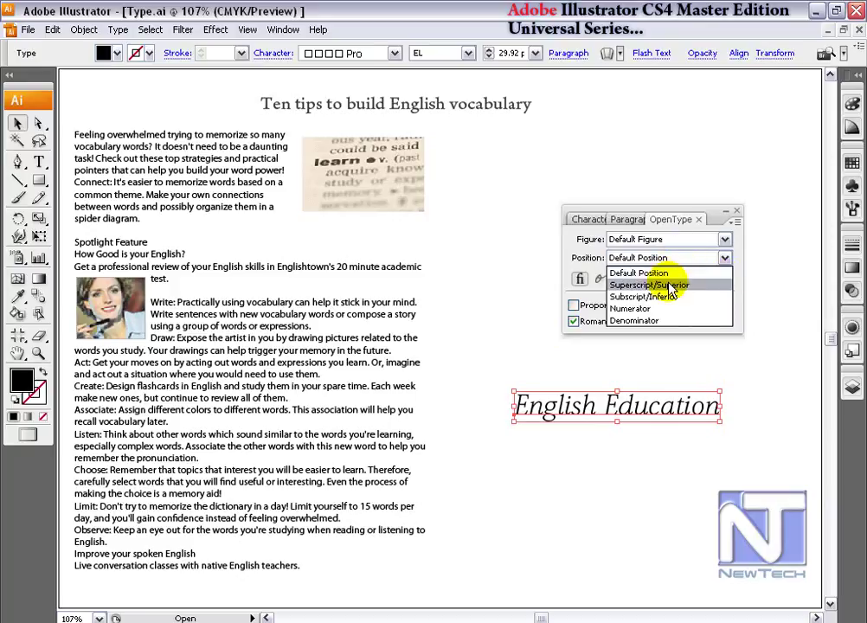
pyautogui.click(671, 286)
pyautogui.click(675, 258)
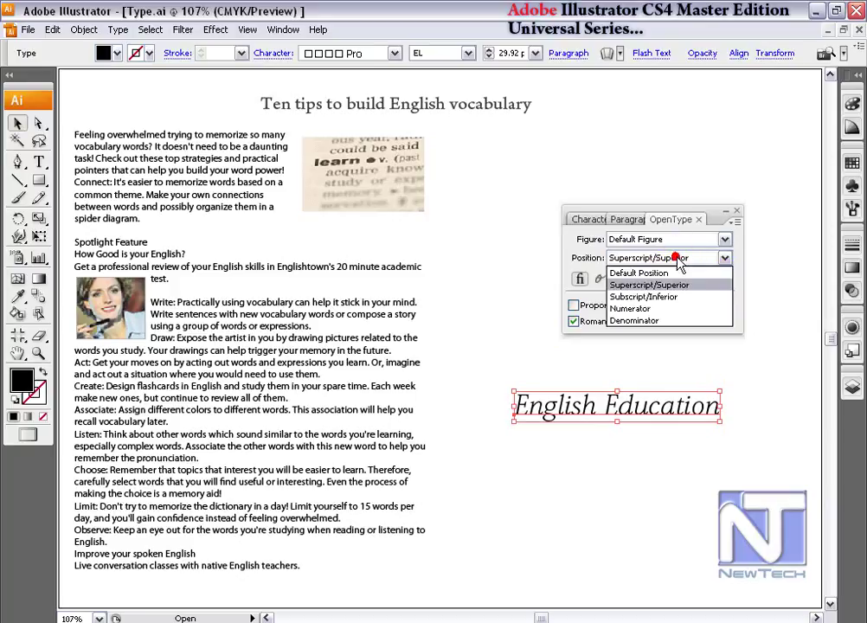
pyautogui.click(672, 272)
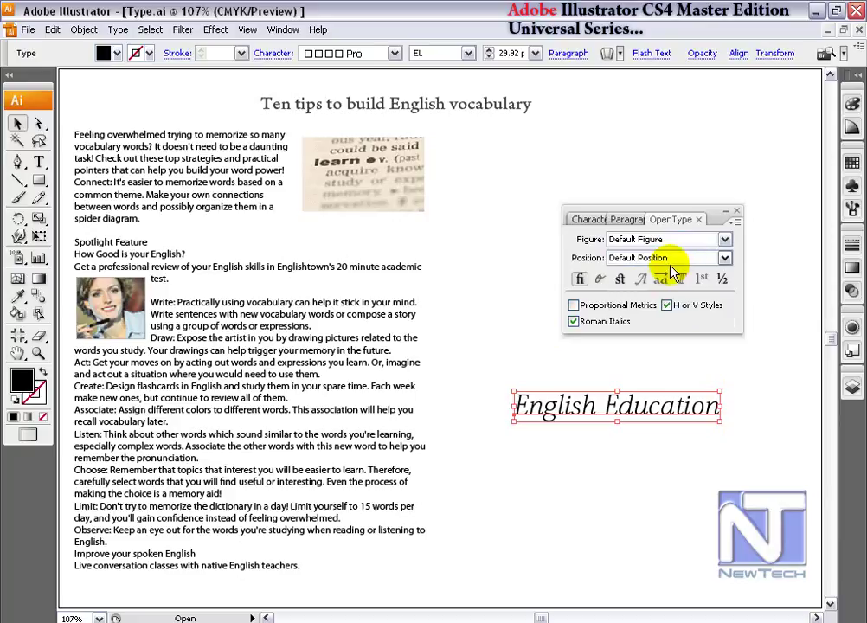
pyautogui.click(582, 219)
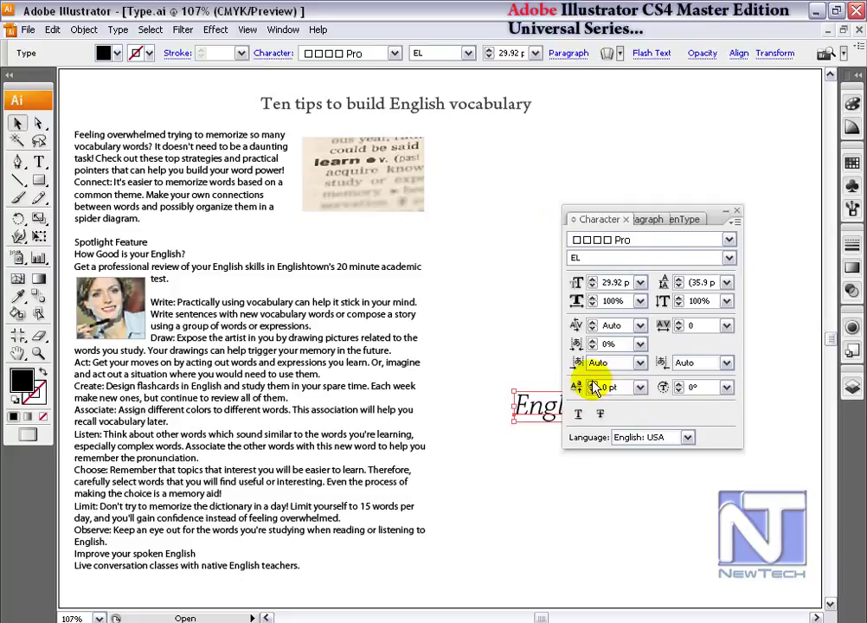
# - Set the Mojikumi spacing to 4-bu before and 8-bu after the characters
pyautogui.click(641, 364)
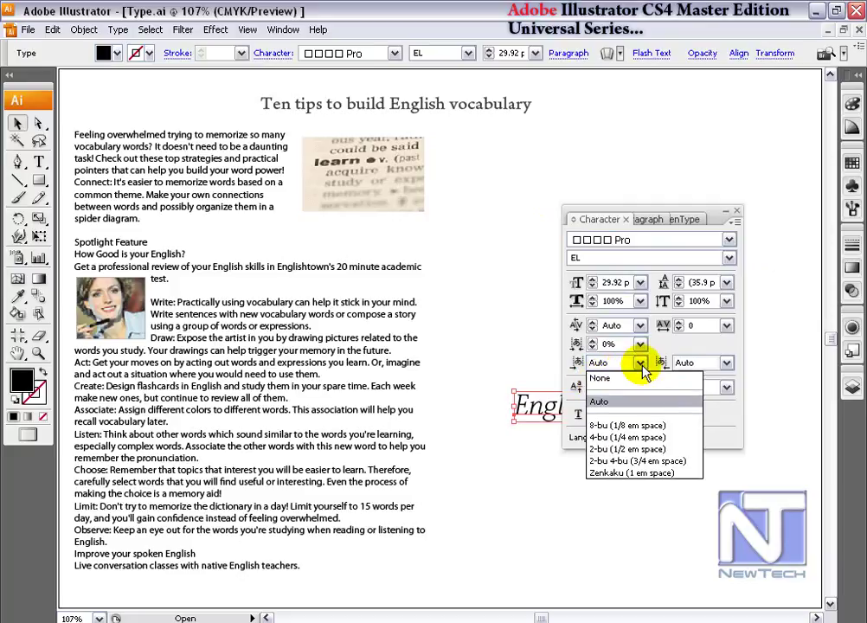
pyautogui.click(645, 425)
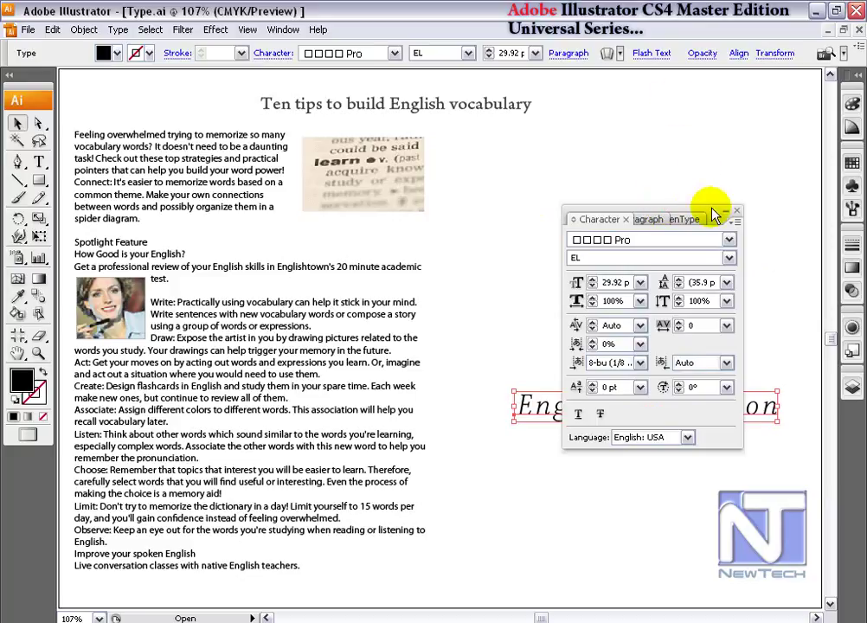
pyautogui.moveTo(713, 210); pyautogui.dragTo(724, 117)
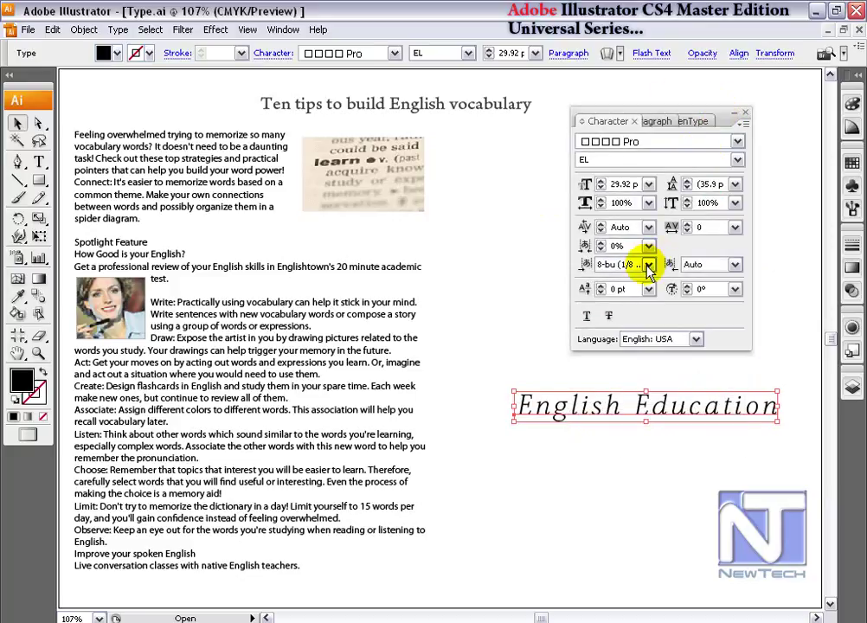
pyautogui.click(646, 265)
pyautogui.click(639, 327)
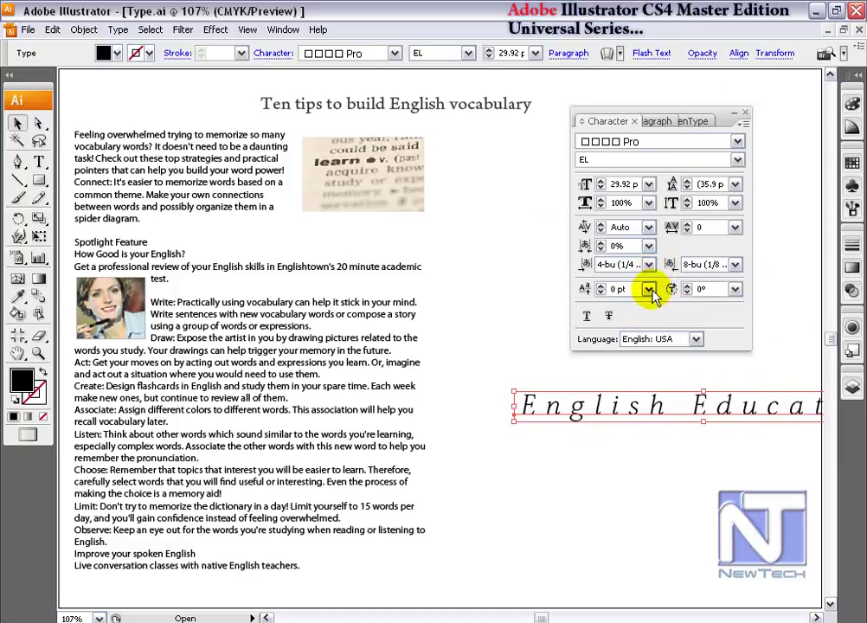
# - Raise the baseline 3 pt, test -30° rotation and strikethrough, then reset rotation to 0°
pyautogui.click(649, 290)
pyautogui.click(623, 422)
pyautogui.click(735, 290)
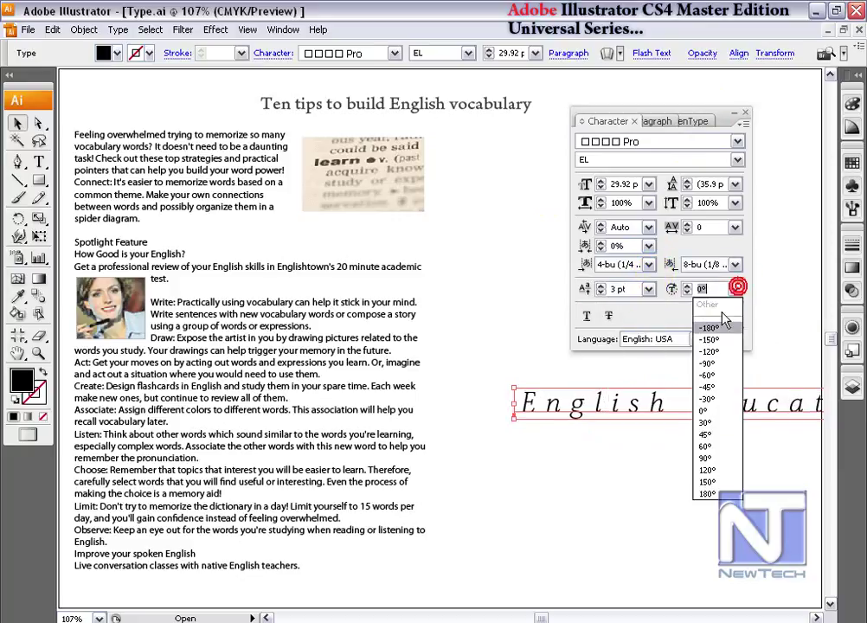
pyautogui.click(705, 410)
pyautogui.click(610, 317)
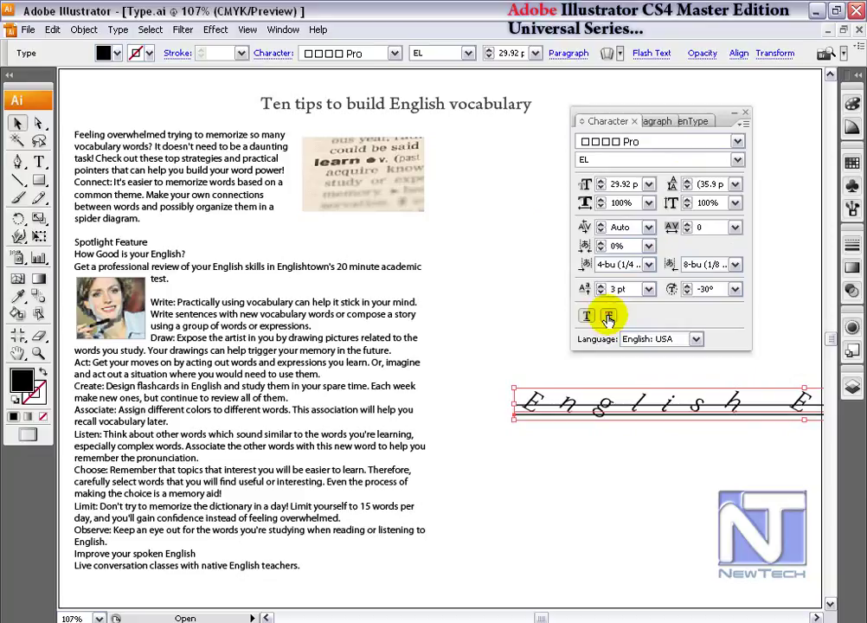
pyautogui.click(609, 316)
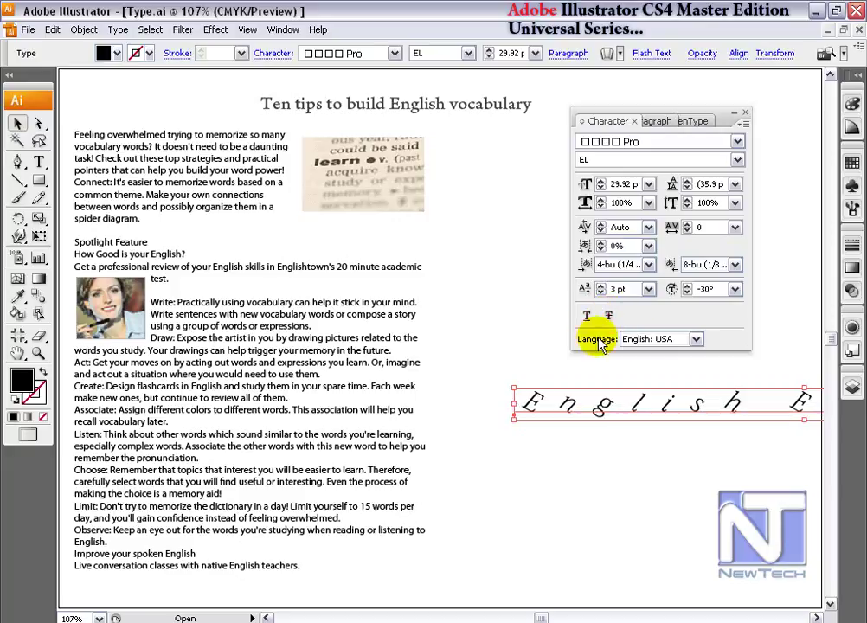
pyautogui.click(708, 290)
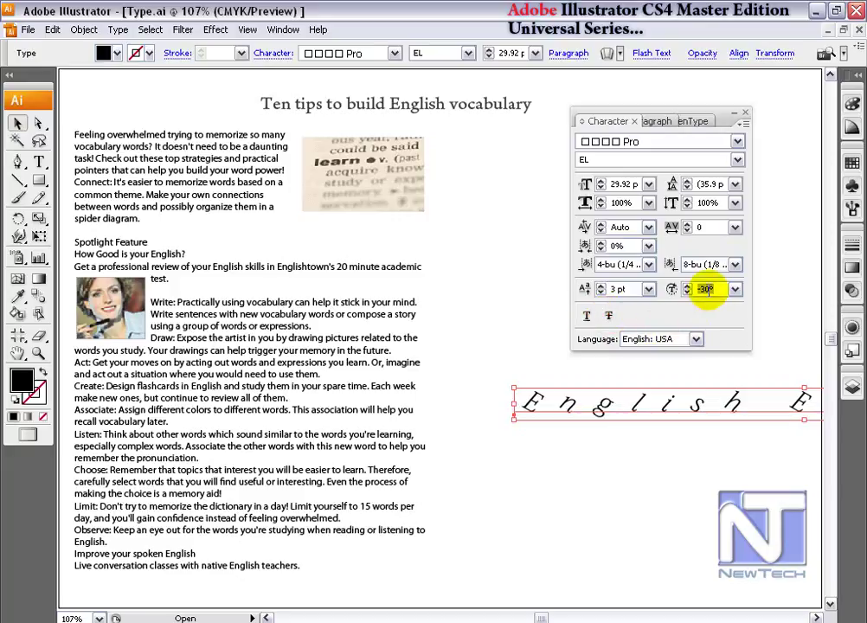
pyautogui.write('0')
pyautogui.press('Return')
pyautogui.click(645, 121)
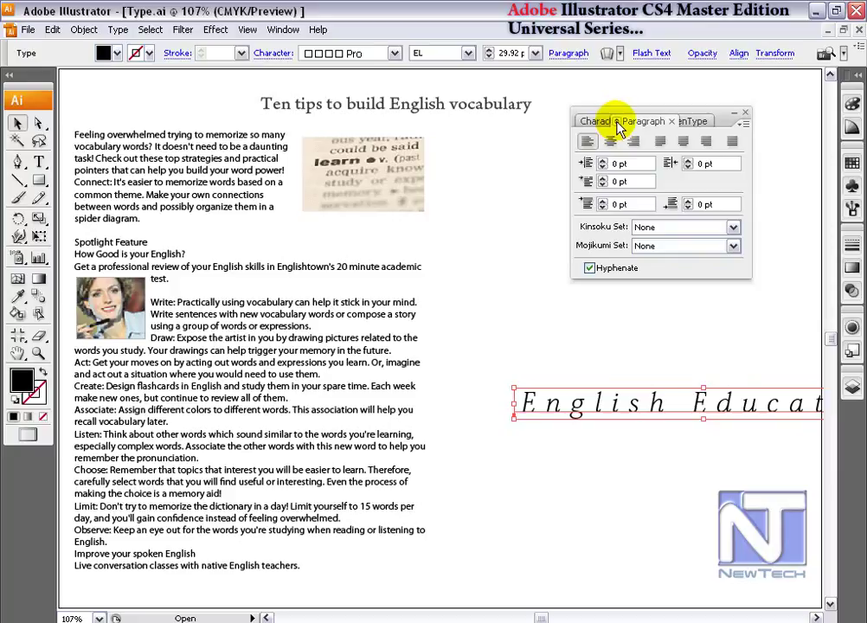
# - Try the Hard then Soft kinsoku sets and bring up the Kinsoku Shori Settings editor
pyautogui.click(675, 227)
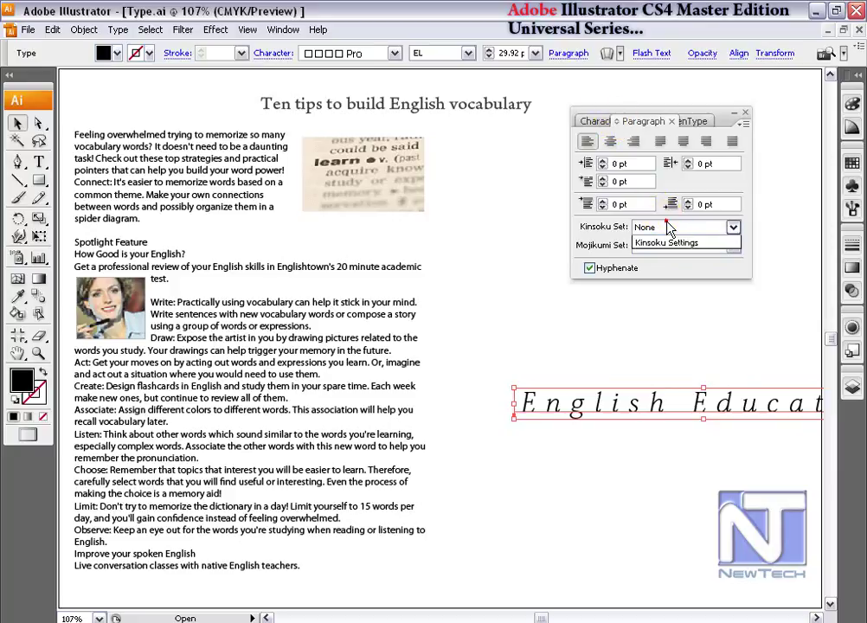
pyautogui.click(662, 266)
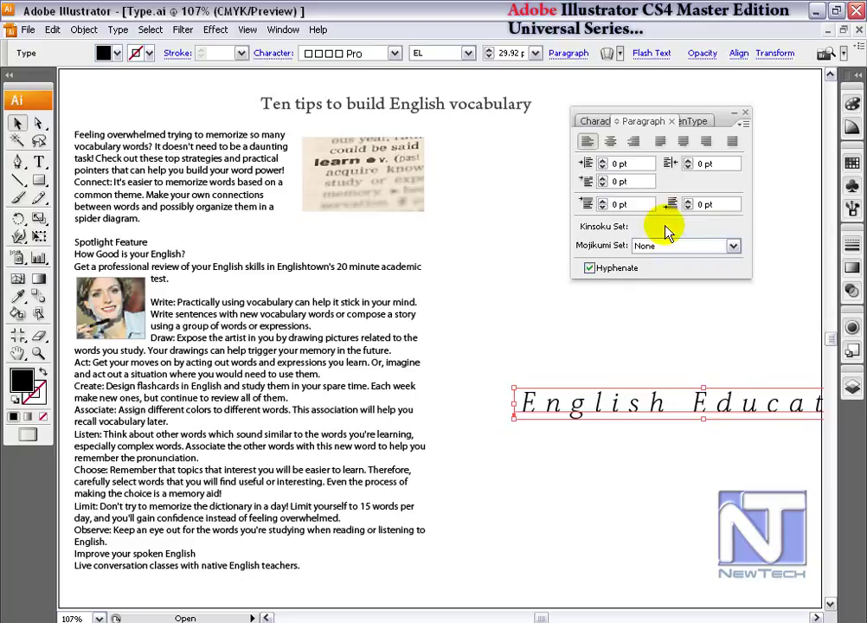
pyautogui.click(670, 227)
pyautogui.click(664, 278)
pyautogui.click(679, 299)
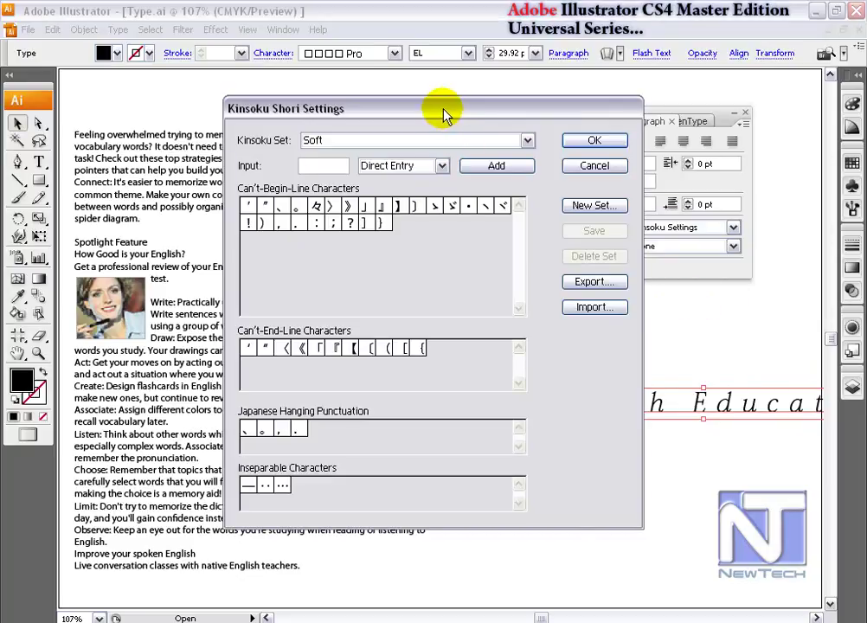
pyautogui.moveTo(444, 115); pyautogui.dragTo(289, 110)
# - Compare Hard and Soft sets in the editor, keeping Soft with Direct Entry and one Can't-Begin-Line character
pyautogui.click(194, 138)
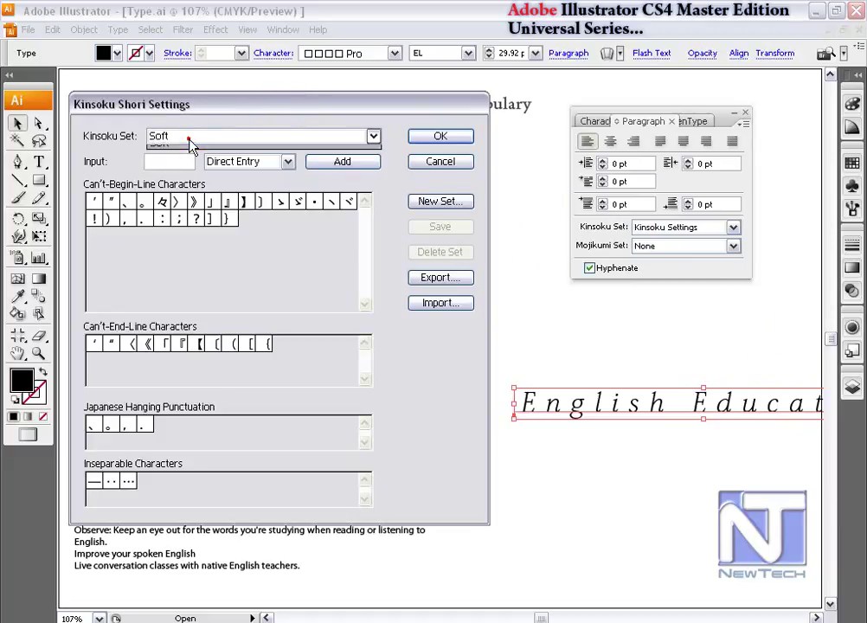
pyautogui.click(190, 139)
pyautogui.click(185, 139)
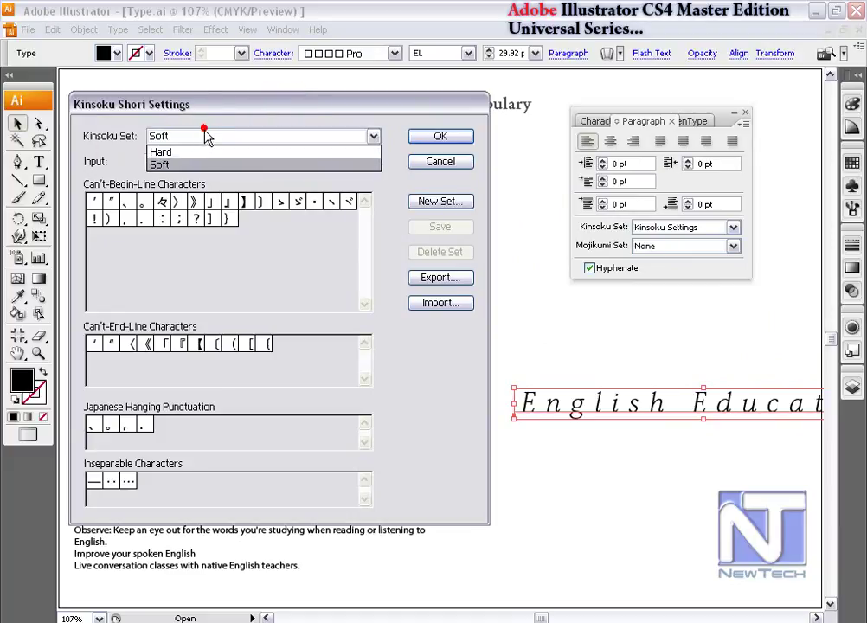
pyautogui.click(201, 138)
pyautogui.click(202, 163)
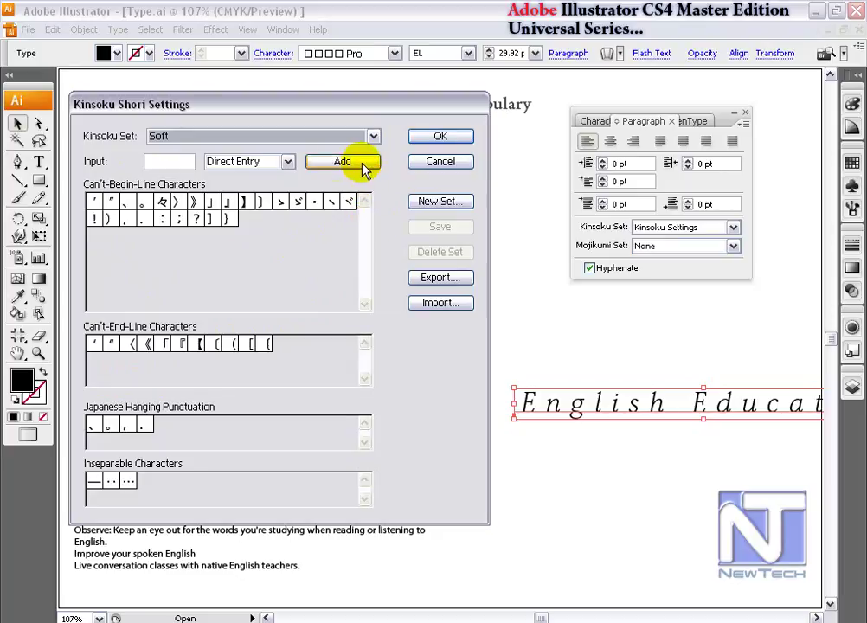
pyautogui.click(287, 165)
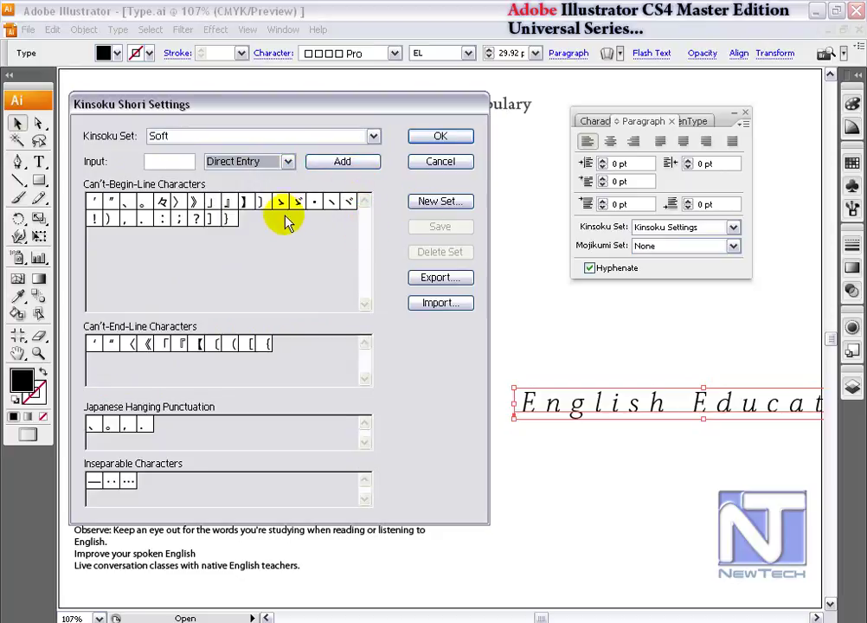
pyautogui.click(163, 201)
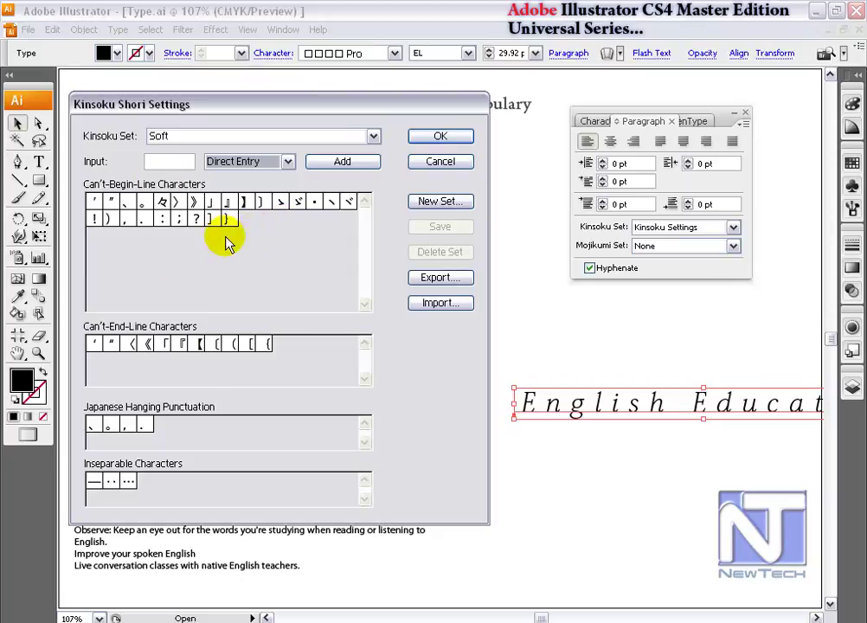
# - Try the kinsoku Export and Import dialogs, cancelling both, and reposition the settings window
pyautogui.click(440, 278)
pyautogui.click(746, 433)
pyautogui.click(437, 304)
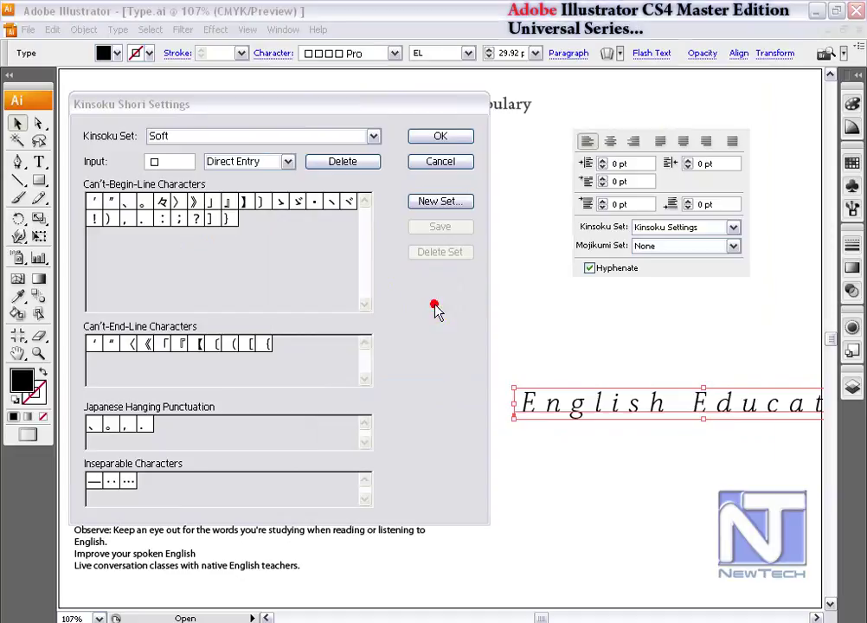
pyautogui.click(629, 477)
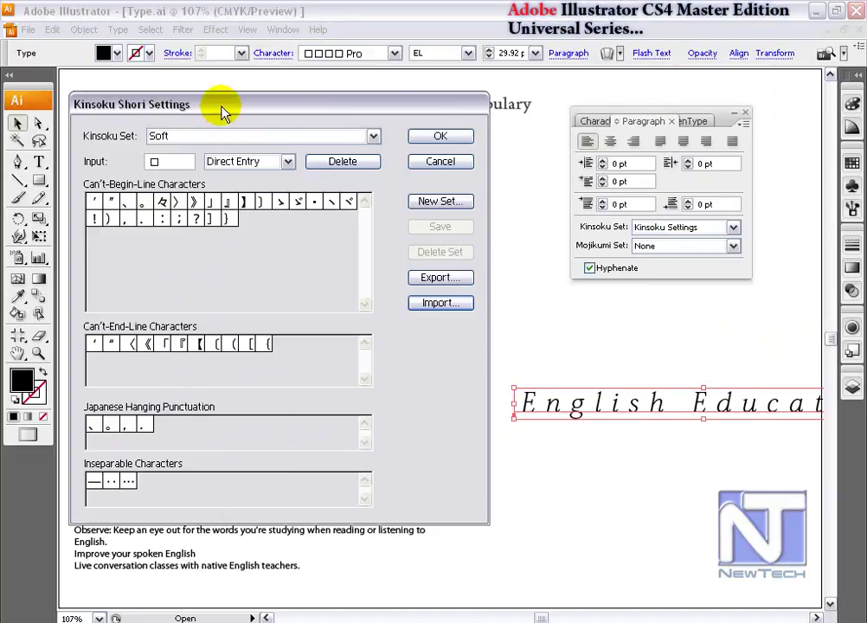
pyautogui.moveTo(222, 111); pyautogui.dragTo(253, 114)
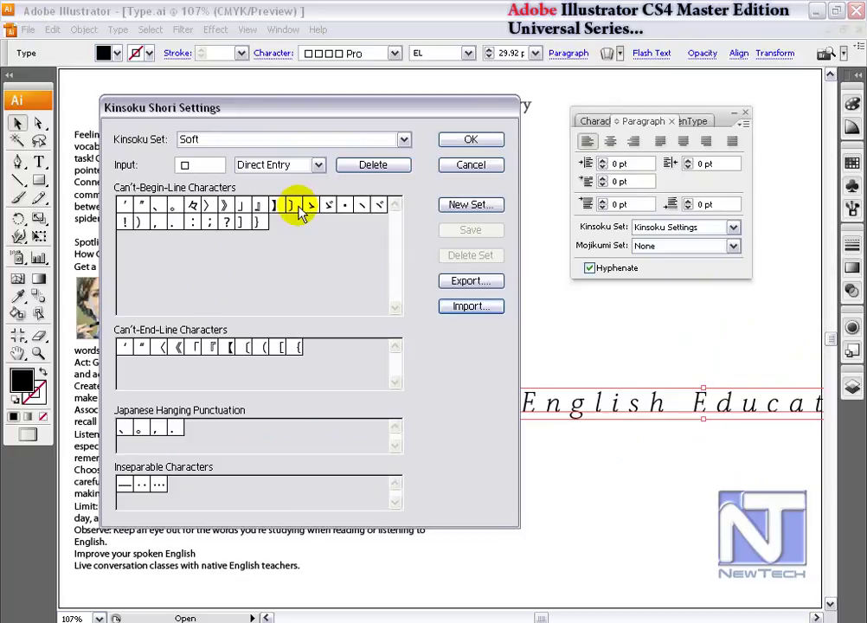